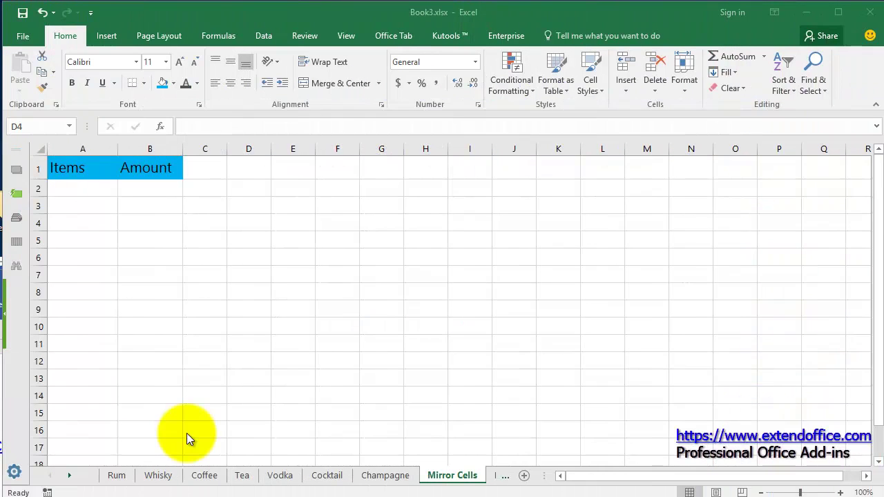
Step: Review the Rum, Whisky, Coffee, Tea, Vodka, Cocktail and Champagne sheets, then return to Mirror Cells
left_click(116, 475)
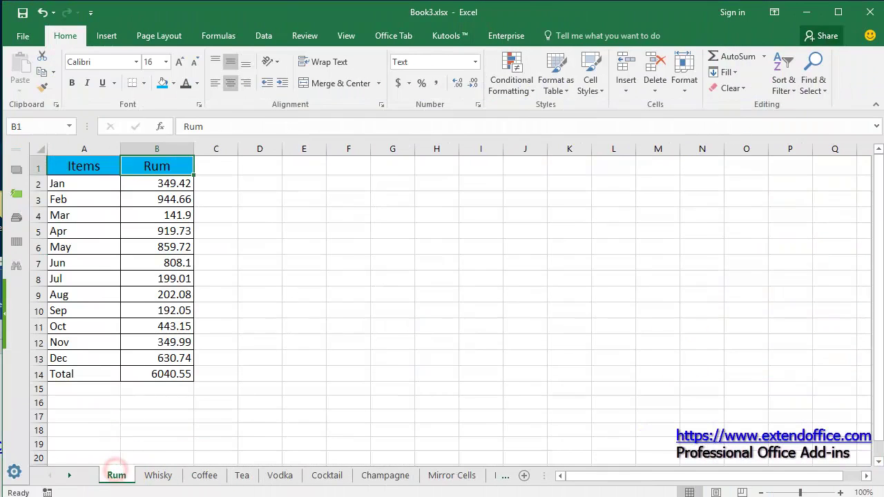
left_click(153, 160)
left_click(162, 373)
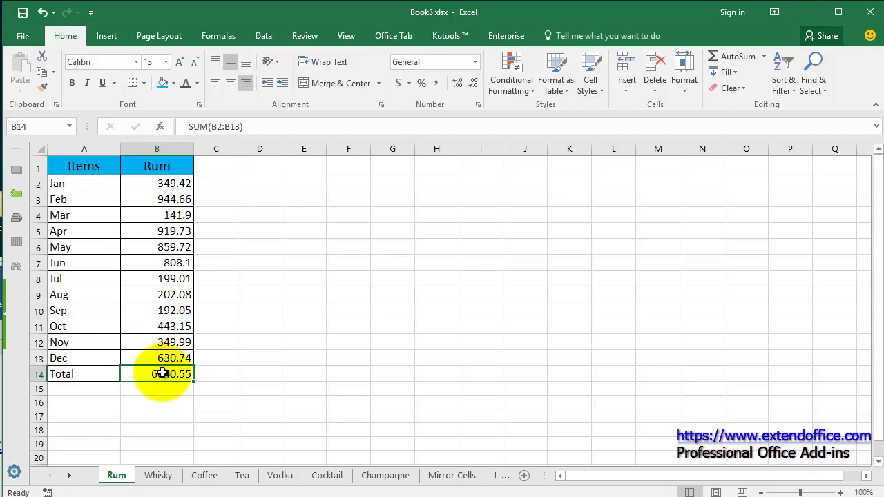
left_click(158, 475)
left_click(156, 164)
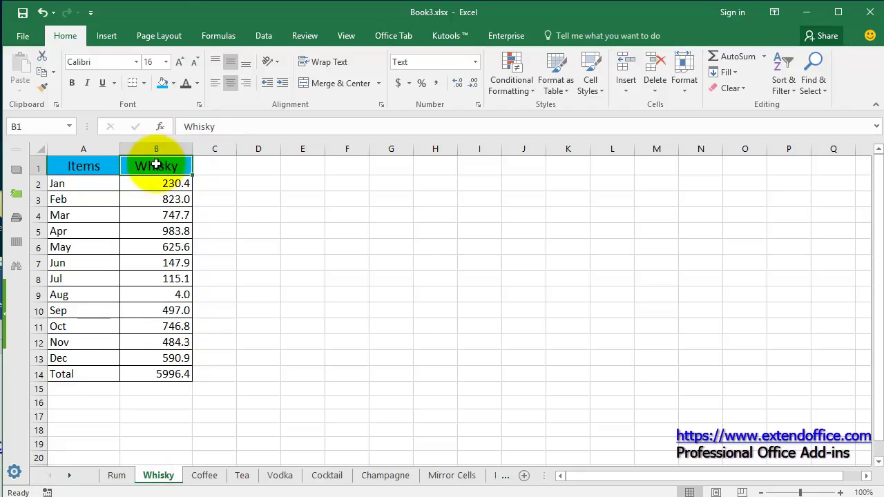
left_click(204, 475)
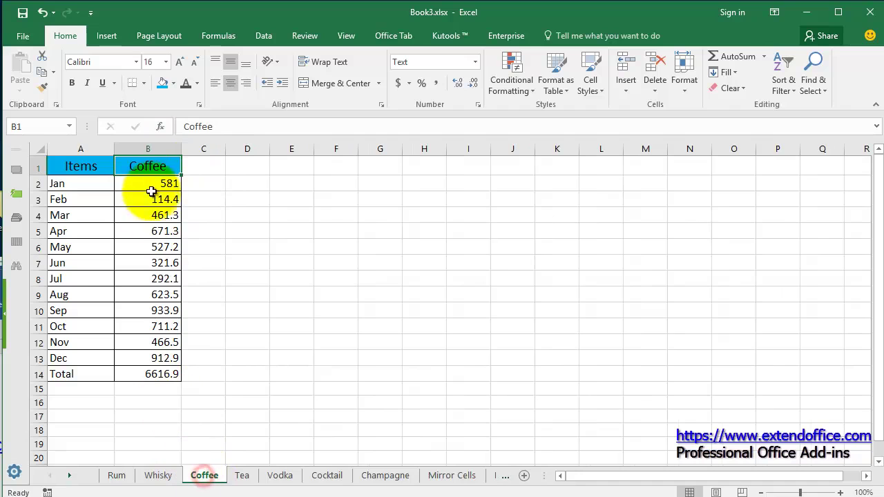
left_click(254, 477)
left_click(280, 476)
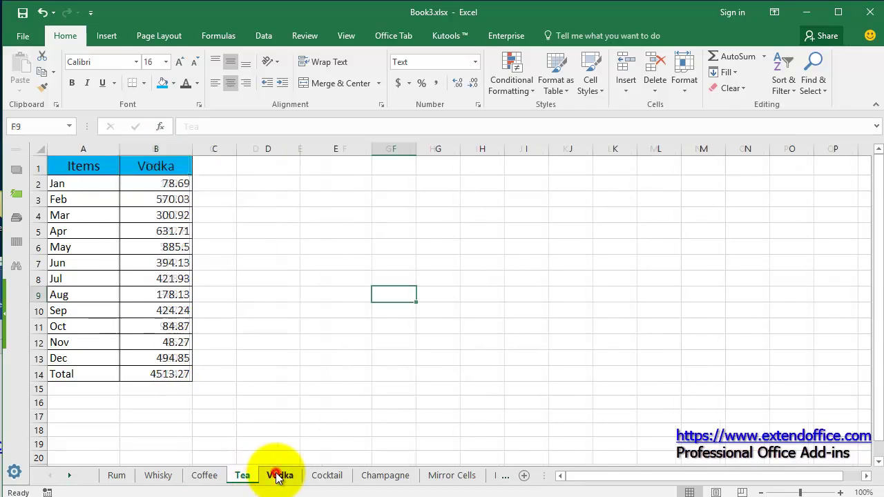
left_click(324, 477)
left_click(384, 477)
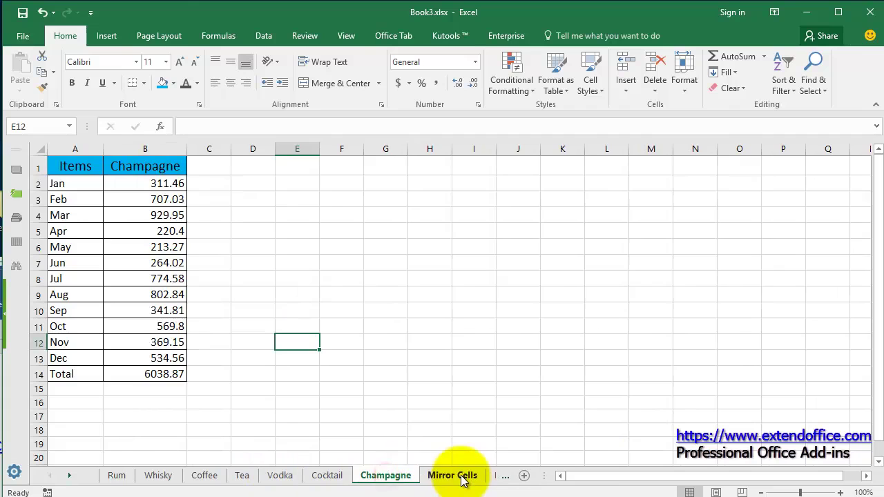
left_click(460, 477)
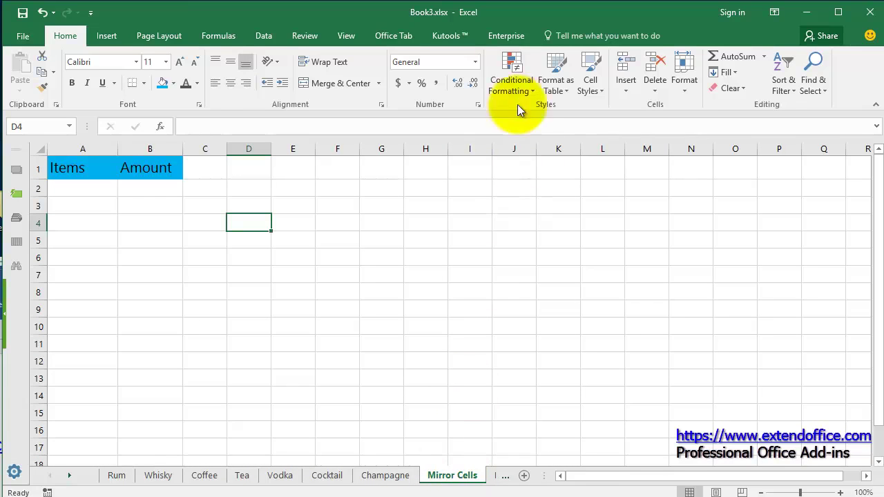
Step: Launch Kutools Formula > More > Dynamically Refer to Worksheets
left_click(455, 36)
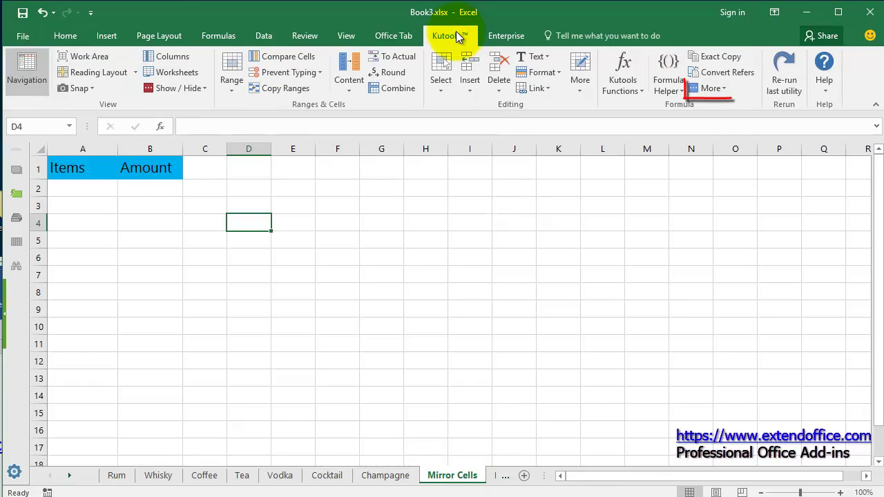
left_click(723, 90)
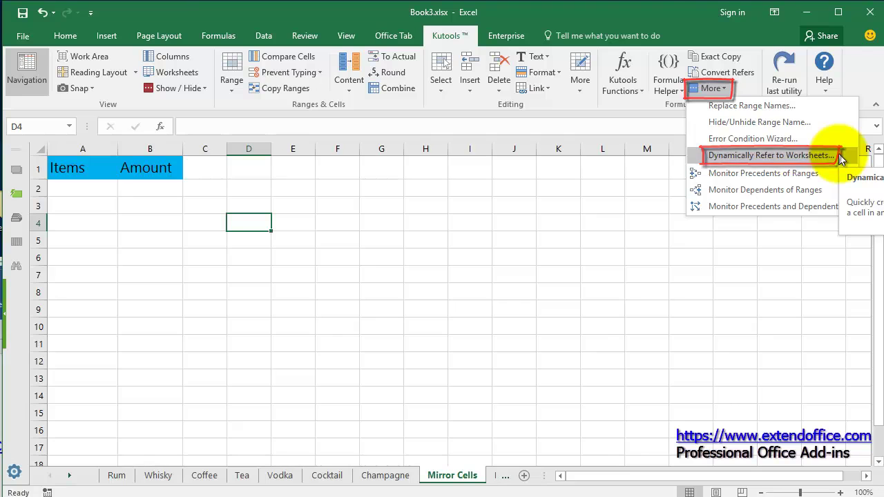
left_click(772, 155)
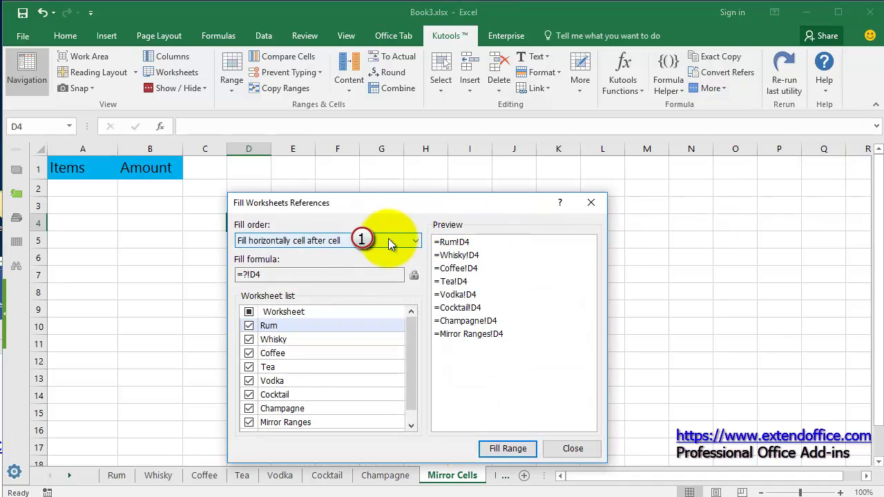
Step: Fill =?!B1 vertically cell after cell, excluding Mirror Ranges, with the formula locked and A2 as the start
left_click(387, 239)
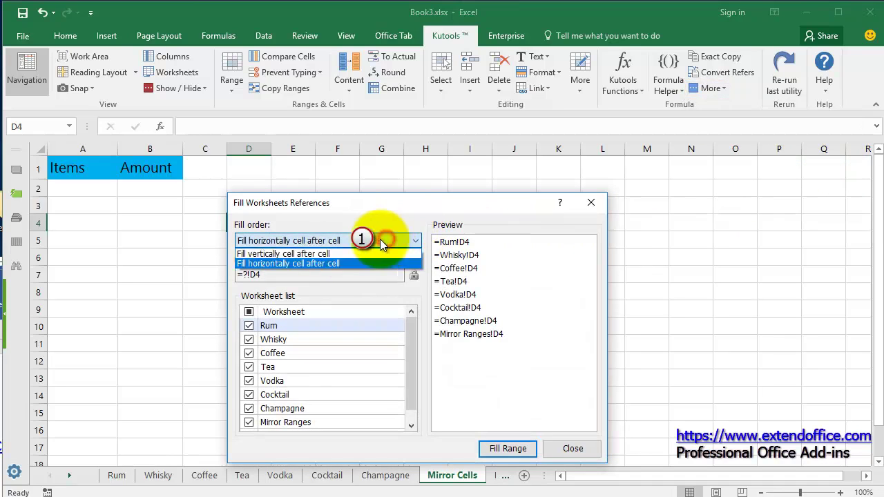
left_click(329, 254)
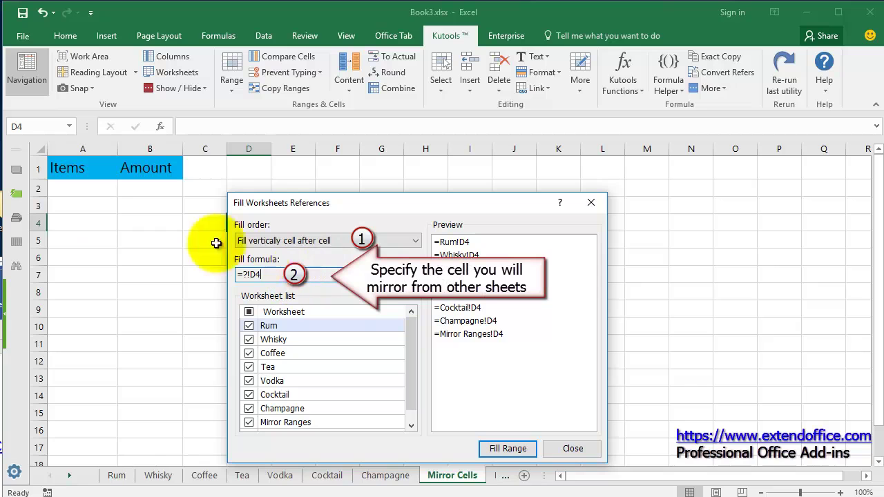
left_click(148, 168)
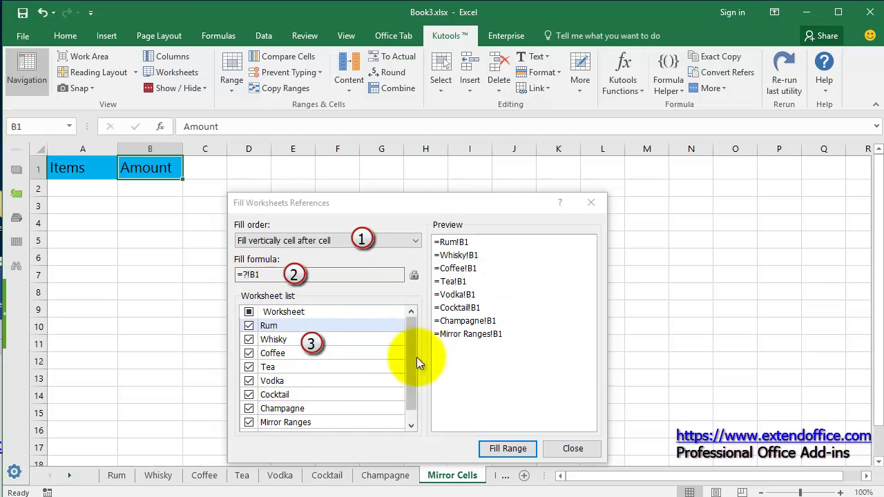
left_click_drag(412, 358, 410, 377)
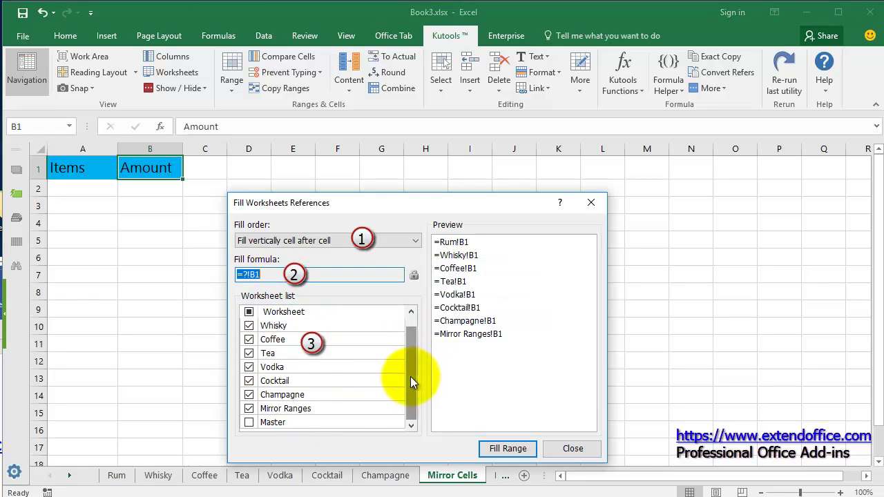
left_click(250, 409)
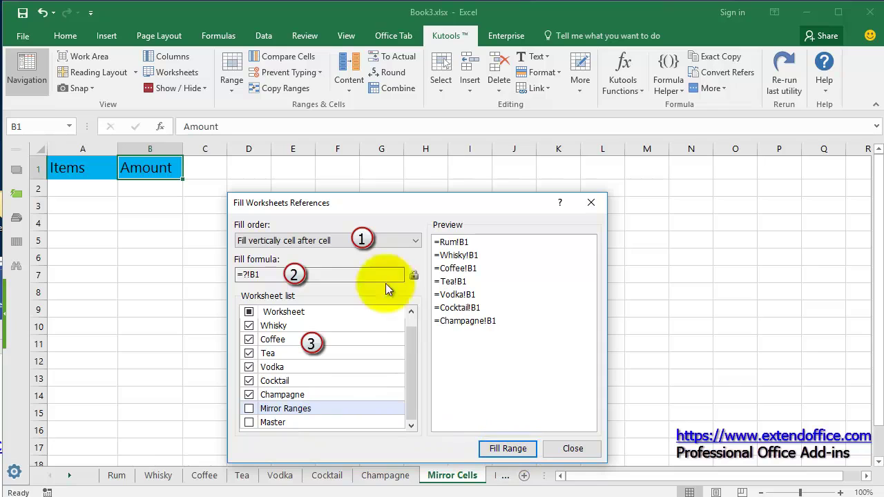
left_click(415, 276)
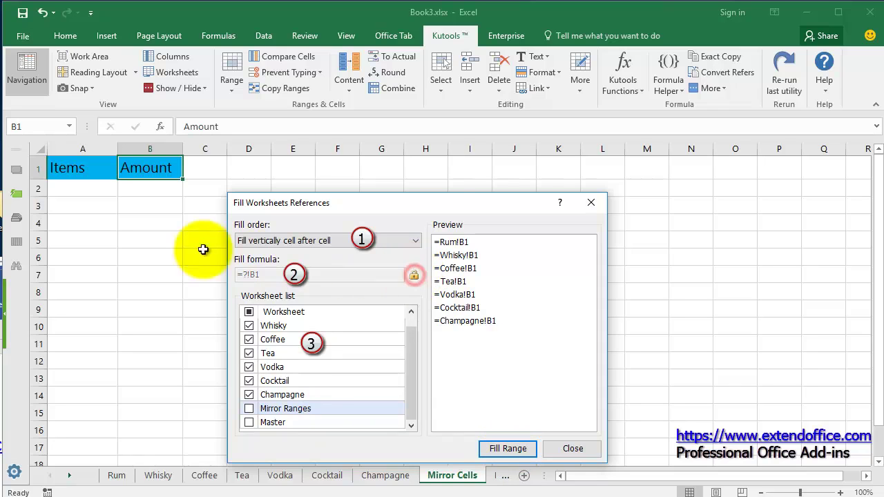
left_click(83, 188)
Step: Fill A2:A8 with each drink sheet's B1 name, then change the unlocked formula to =?!B14
left_click(511, 449)
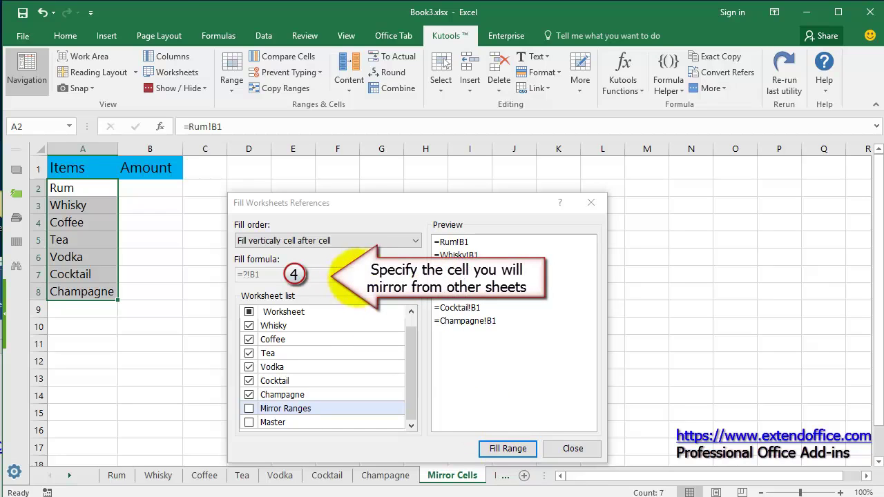
left_click(409, 254)
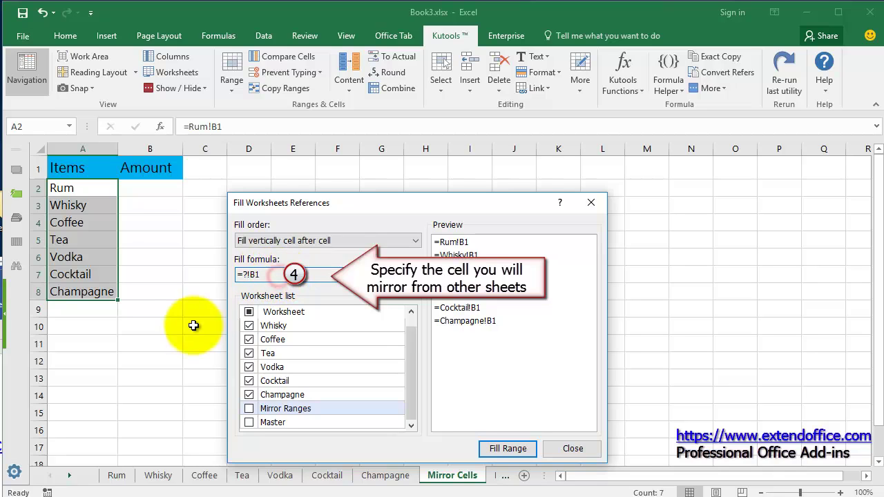
left_click(149, 393)
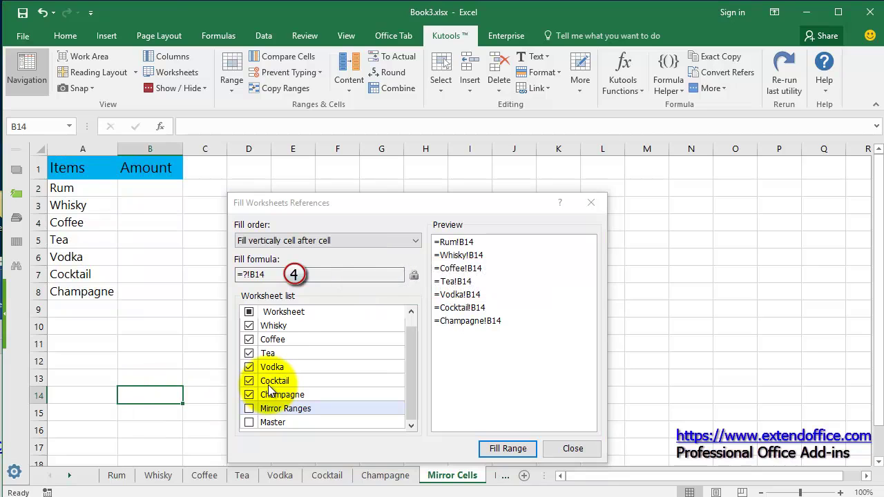
Step: Lock the =?!B14 formula, fill B2:B8 with each sheet's total, and close the dialog
left_click(414, 275)
left_click(170, 182)
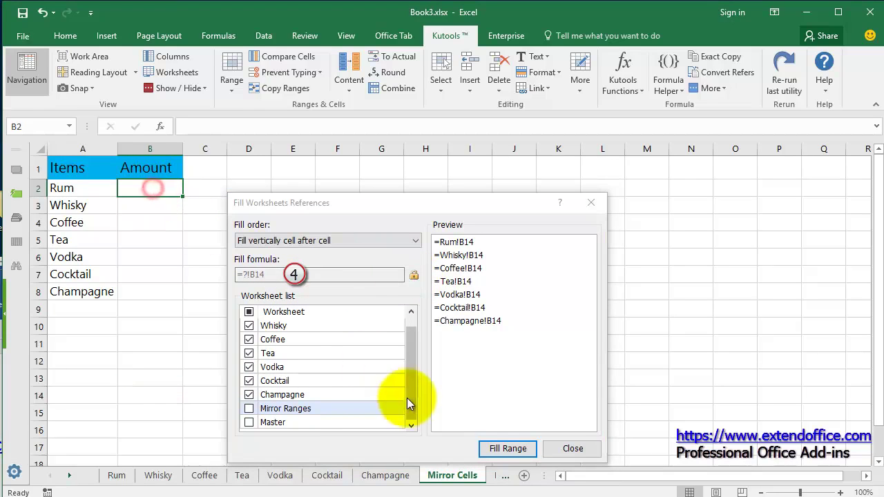
left_click(499, 448)
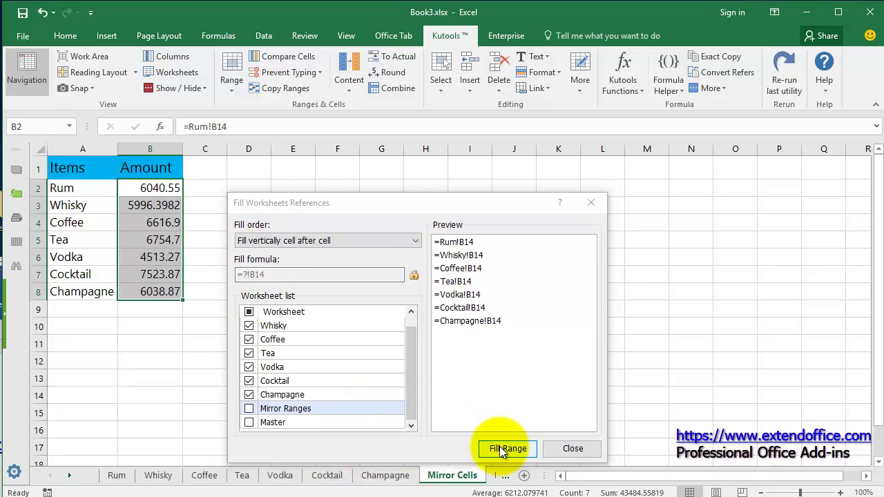
left_click(566, 447)
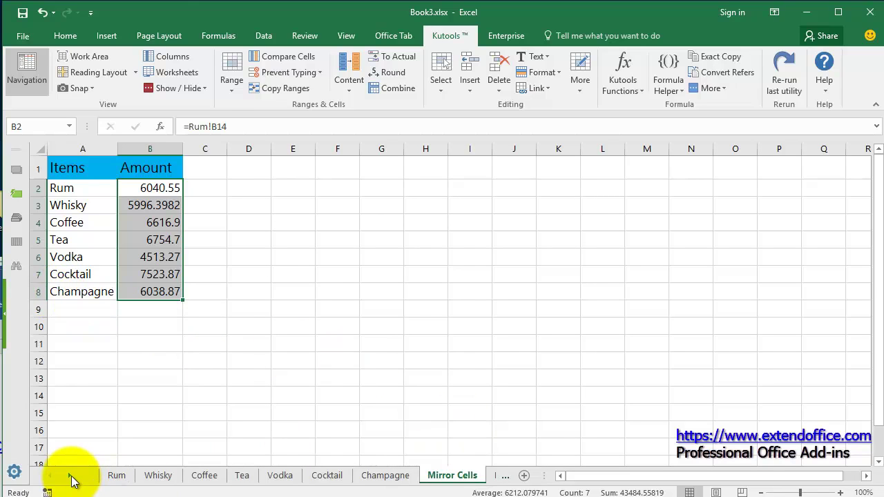
Step: On the Mirror Ranges sheet, launch Kutools Enterprise Printing > Print Multiple Selections Wizard
left_click(74, 481)
left_click(478, 477)
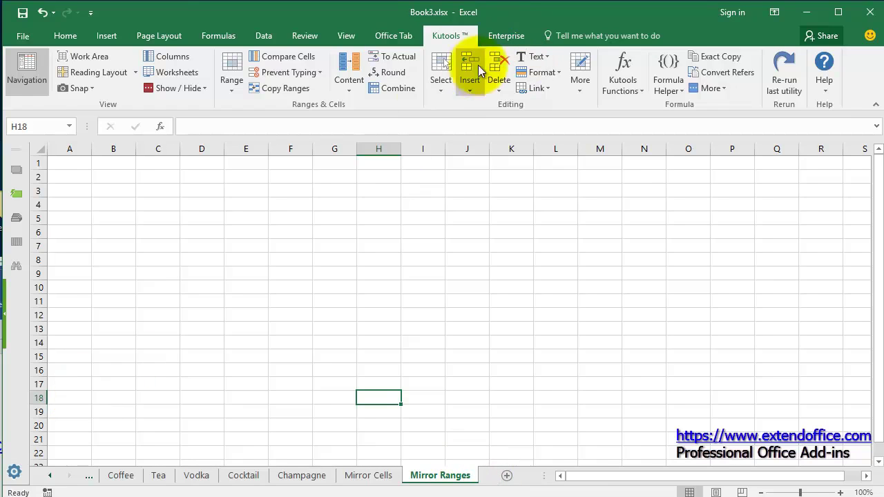
left_click(505, 38)
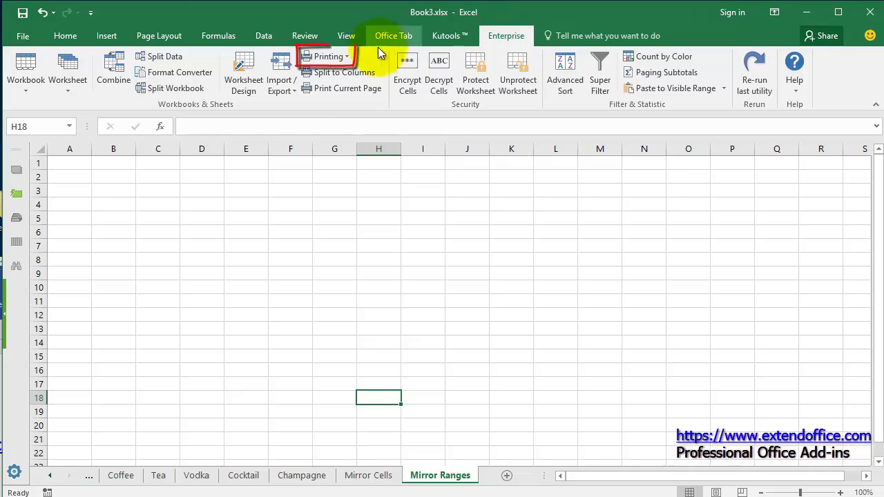
left_click(349, 58)
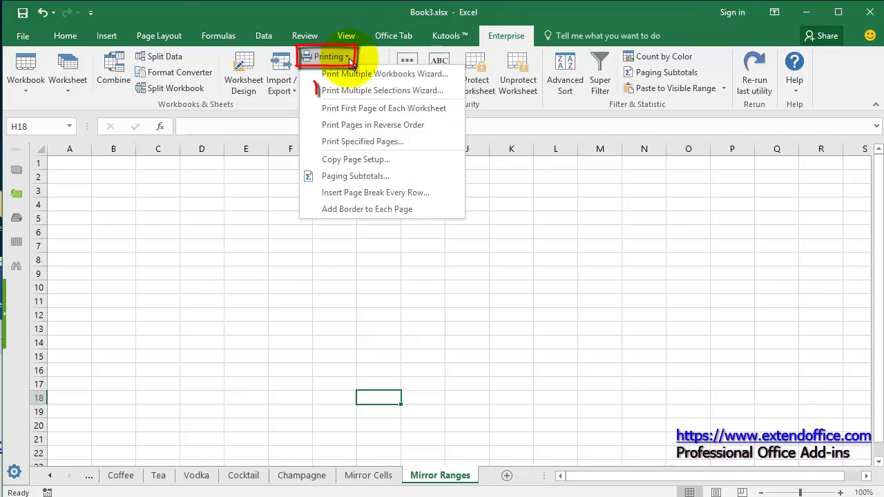
left_click(453, 91)
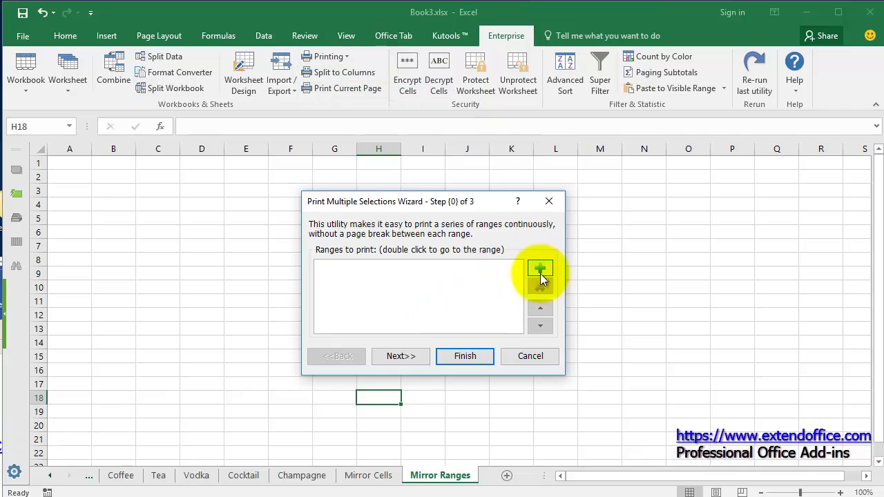
Step: Add the Rum table A1:B14 as the first range to print
left_click(540, 270)
left_click(49, 477)
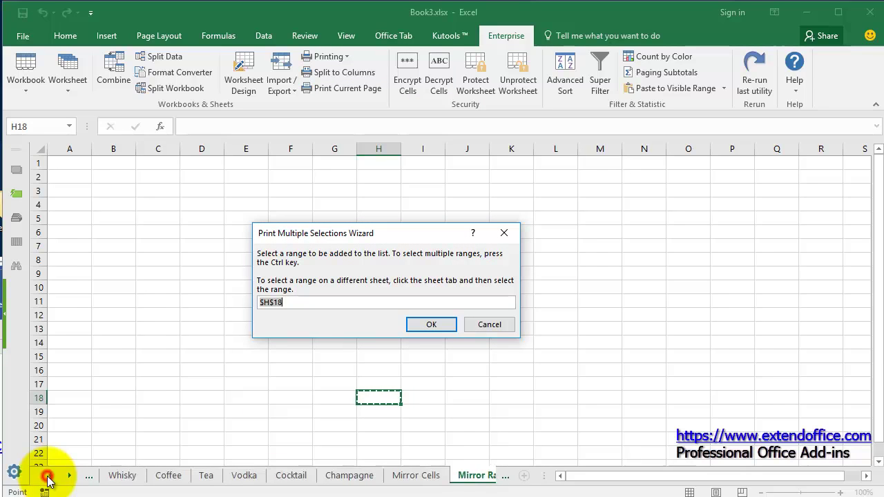
left_click(48, 477)
left_click(117, 476)
left_click(74, 168)
left_click_drag(73, 168, 163, 372)
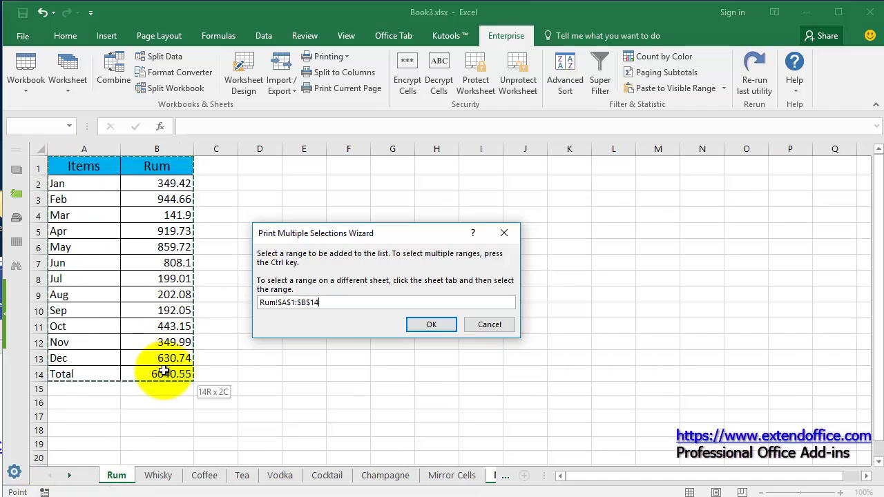
left_click(427, 326)
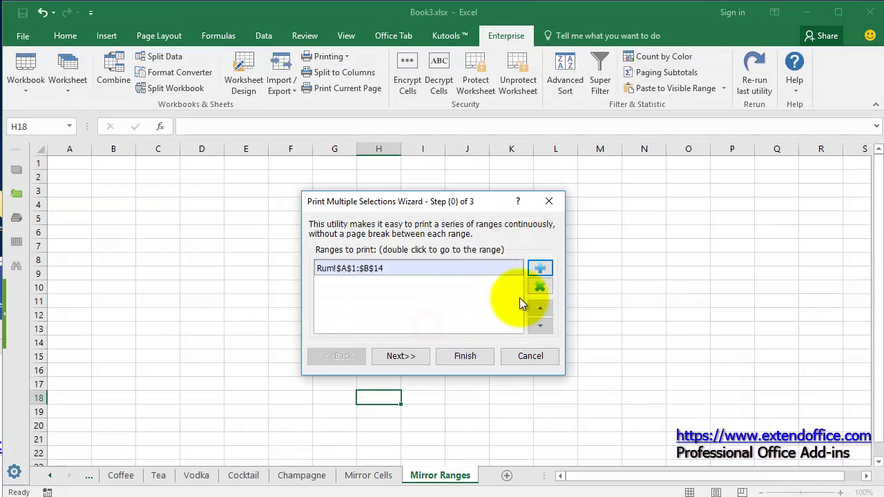
Step: Add the Coffee and Champagne tables A1:B14 as further print ranges
left_click(539, 269)
left_click(120, 476)
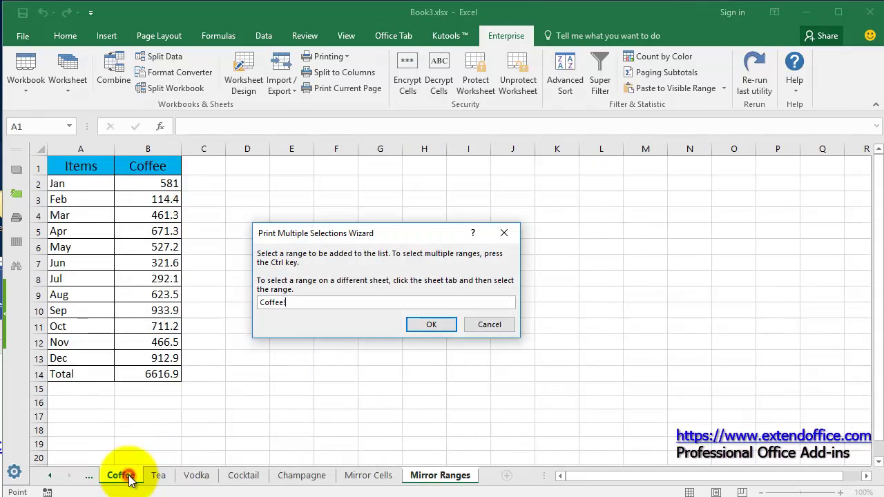
left_click_drag(76, 174, 153, 375)
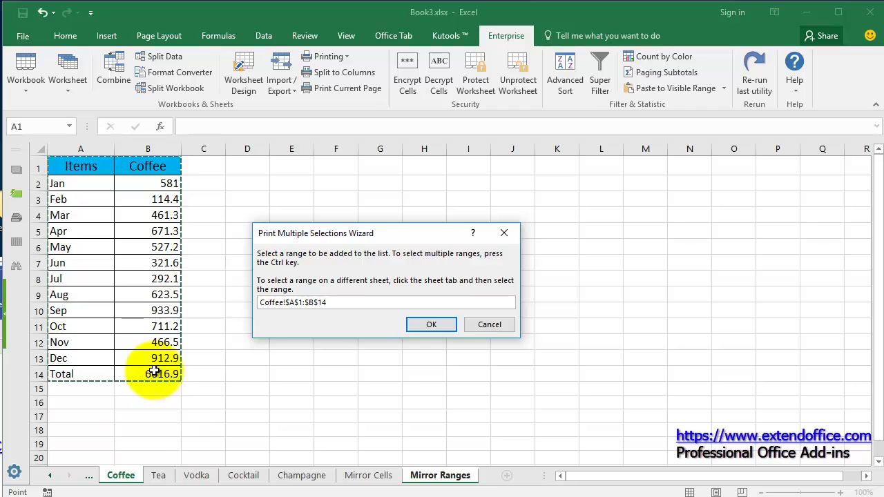
left_click(429, 325)
left_click(532, 270)
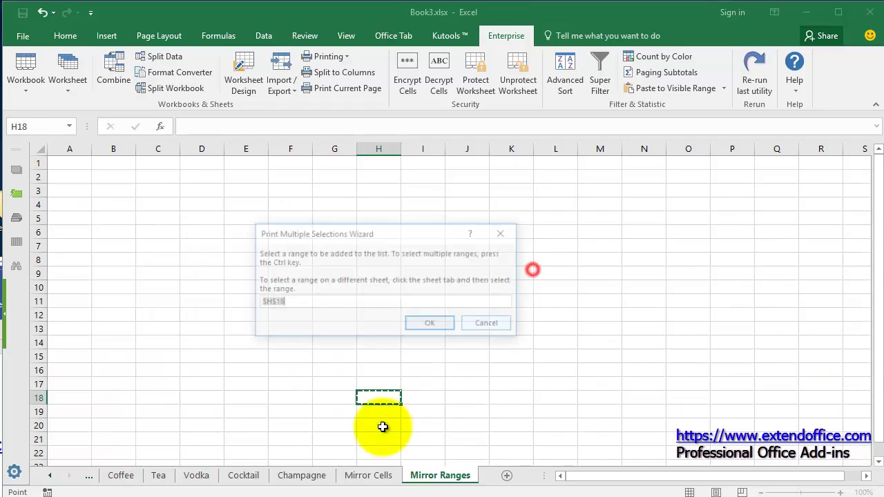
left_click(327, 476)
left_click_drag(75, 166, 139, 375)
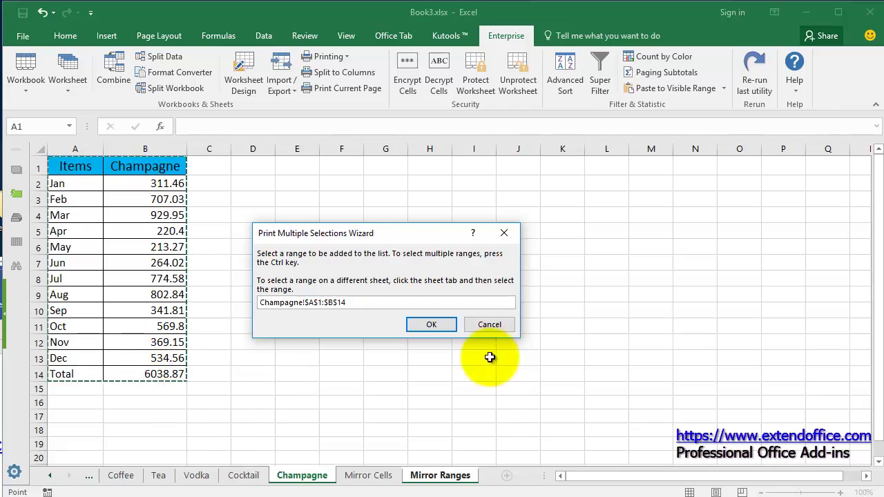
left_click(438, 329)
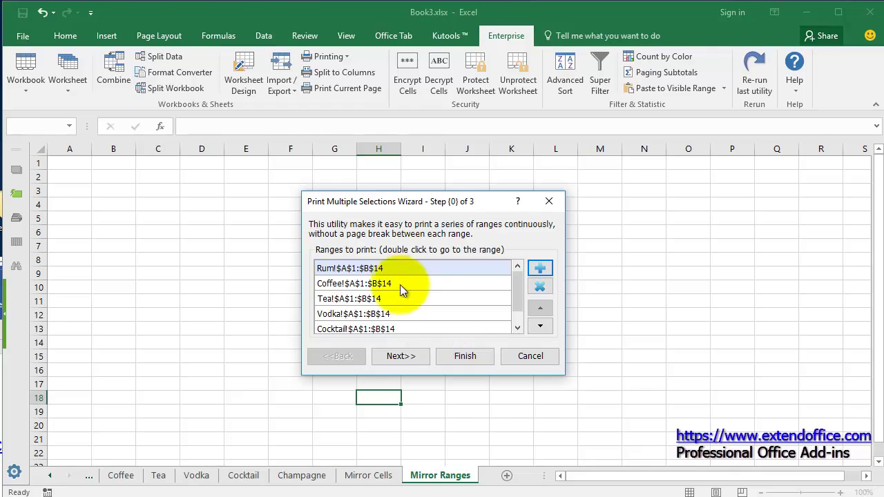
mouse_move(518, 274)
left_mouse_down()
mouse_move(518, 296)
mouse_move(517, 273)
left_mouse_up()
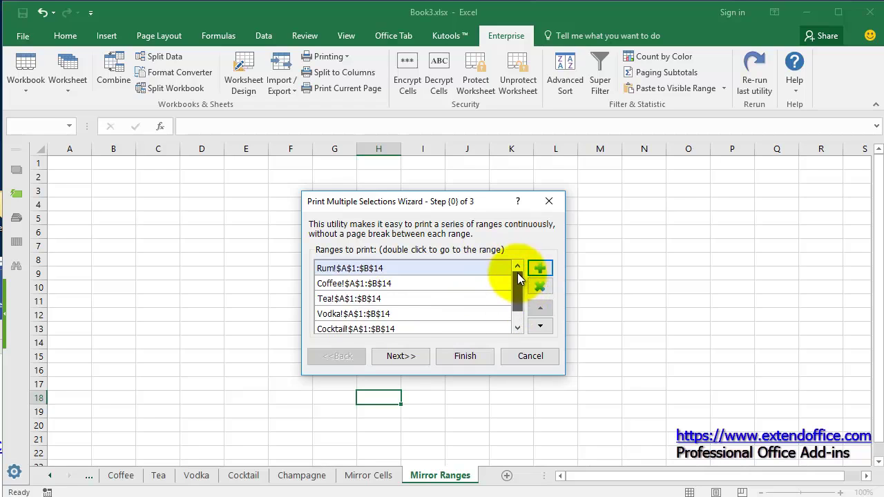
Step: Finish the wizard without printing, creating Sheet11 of stacked linked table pictures, then view Rum
left_click(406, 355)
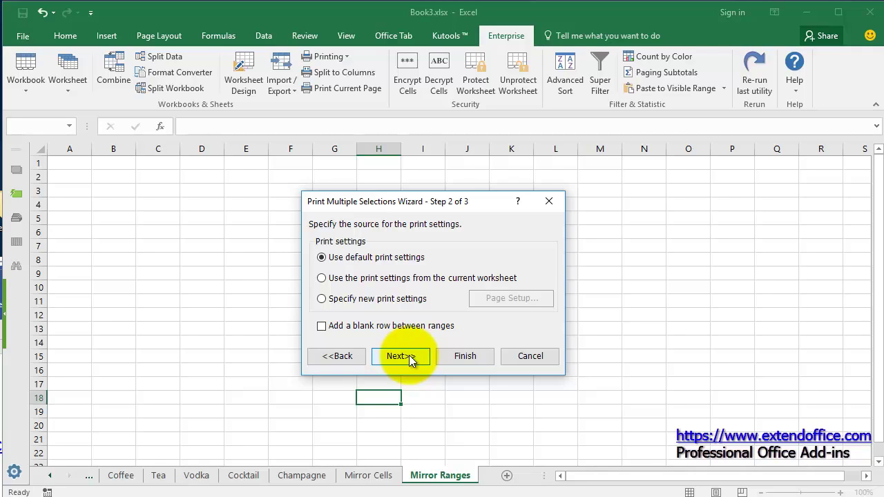
left_click(419, 355)
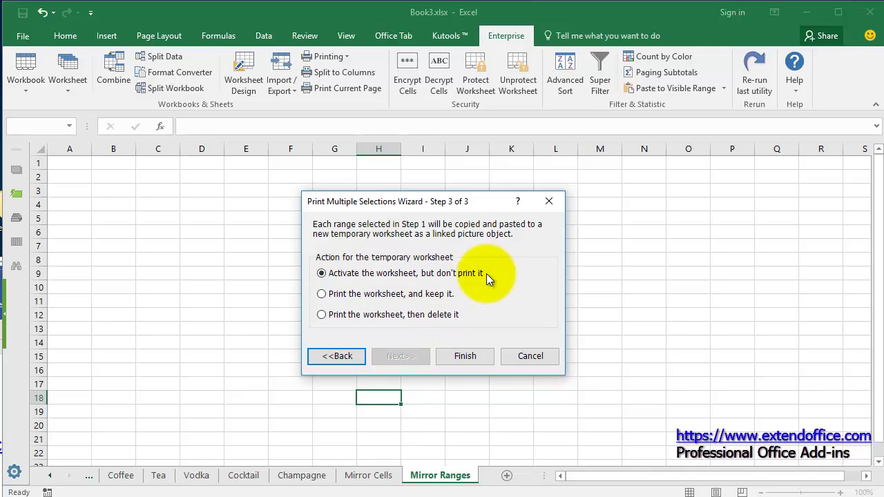
left_click(482, 356)
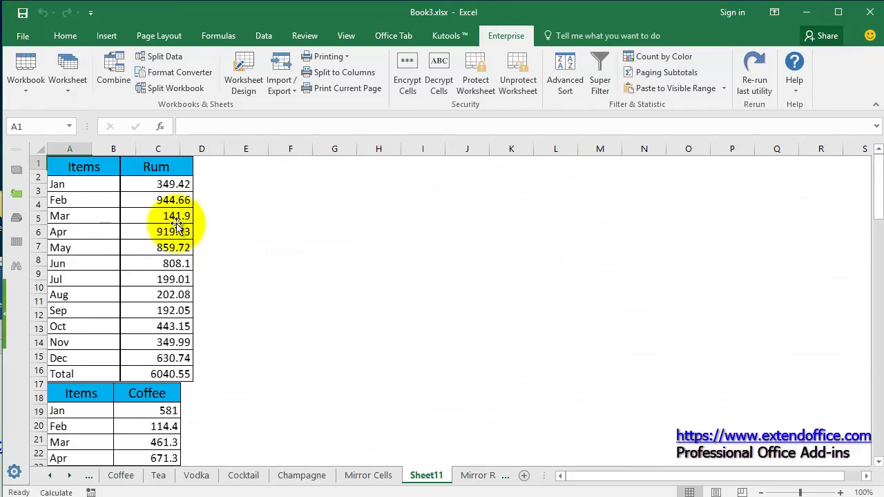
scroll(231, 276, "down", 1)
scroll(202, 291, "down", 1)
scroll(203, 291, "down", 7)
scroll(202, 291, "down", 7)
scroll(202, 291, "down", 5)
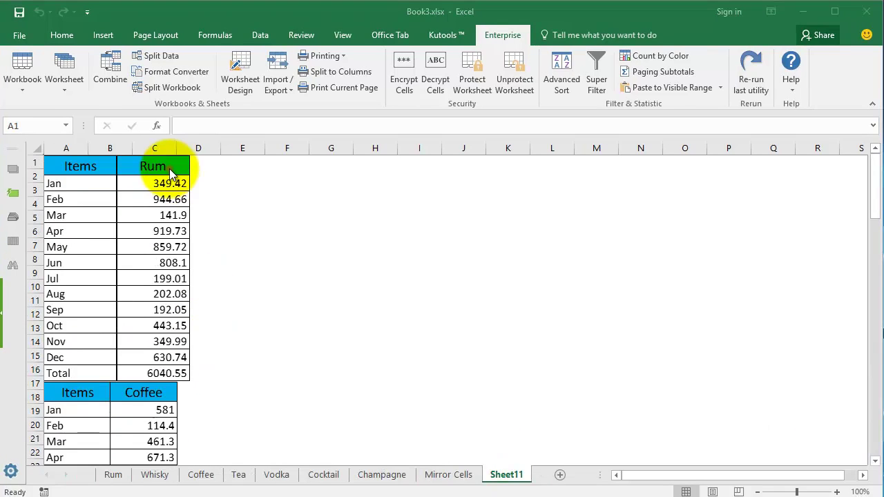
left_click(113, 476)
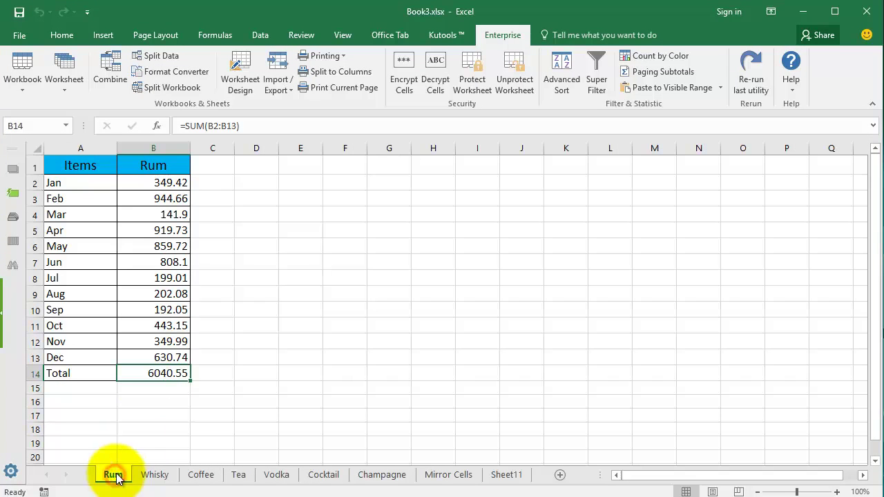
Step: Format the Rum total in B14 as bold red
left_click(66, 38)
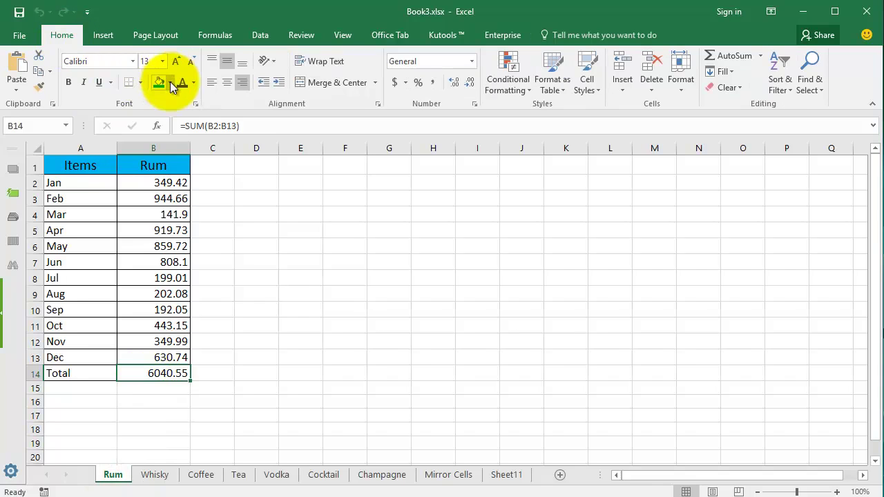
left_click(193, 82)
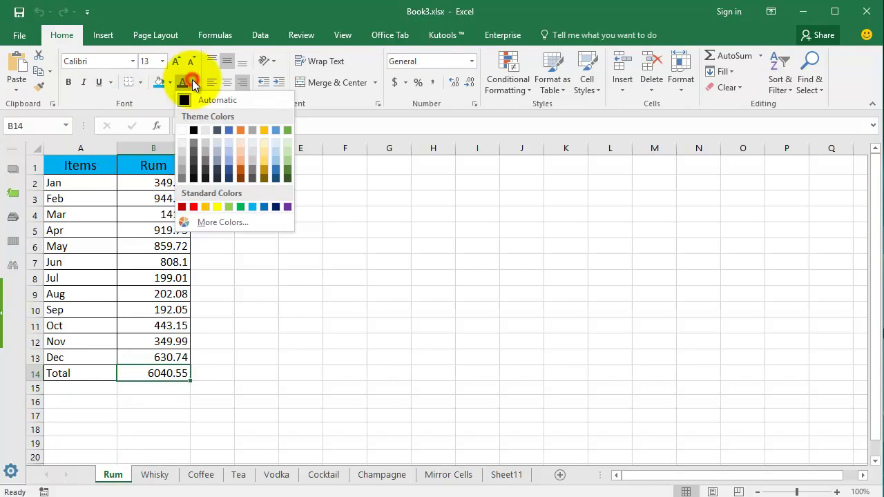
left_click(195, 208)
left_click(68, 82)
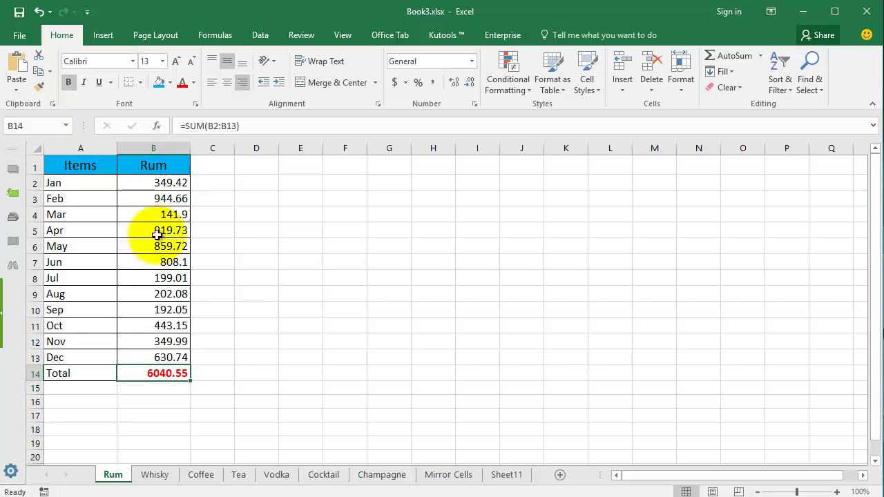
Step: Change December's value in B13 to 2, dropping the total to 5411.81
left_click(157, 352)
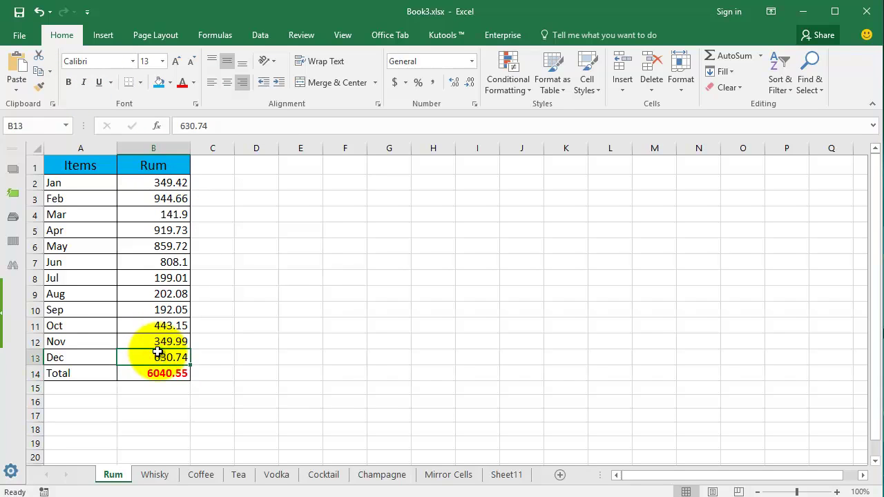
type("2")
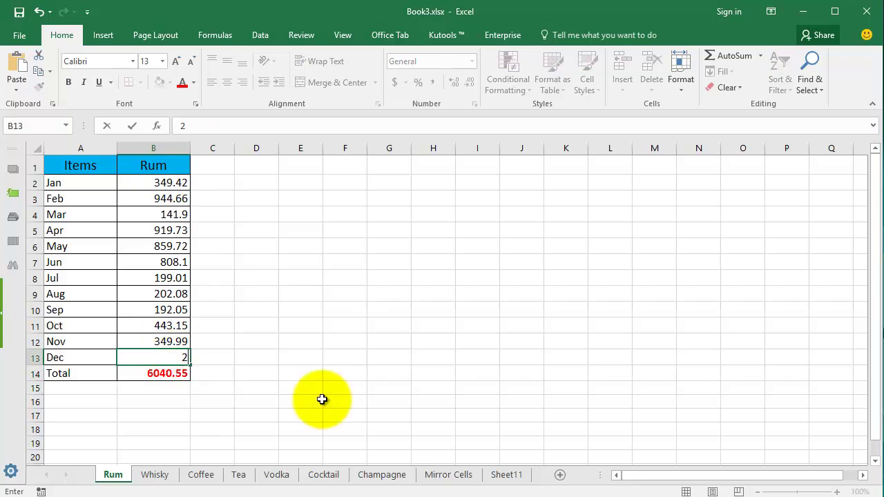
left_click(322, 399)
left_click(171, 376)
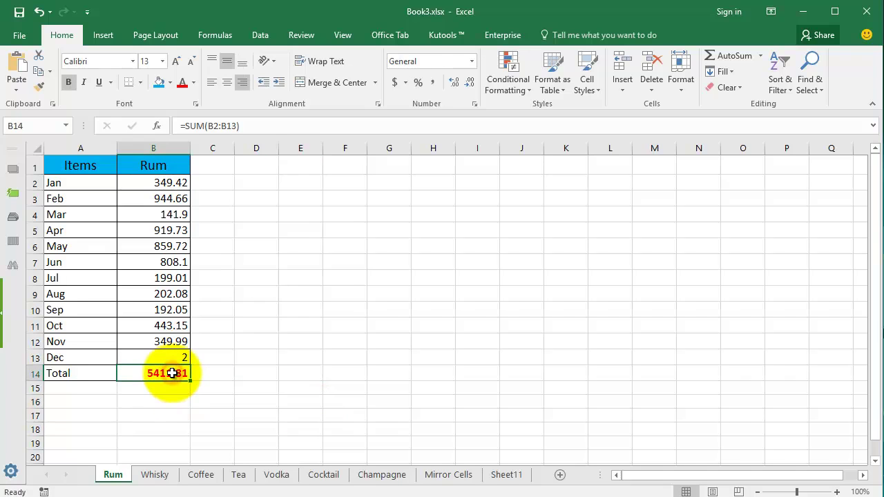
Step: View Sheet11's linked Rum picture showing Dec 2 and the red 5411.81 total
left_click(509, 478)
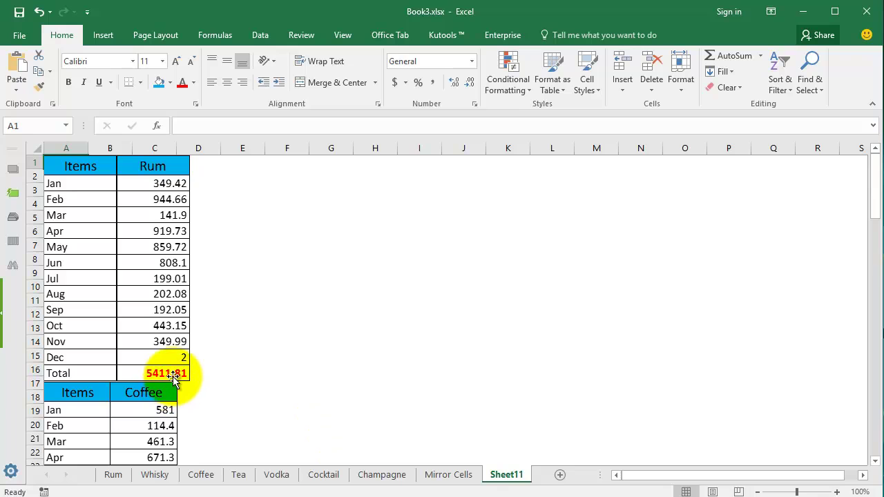